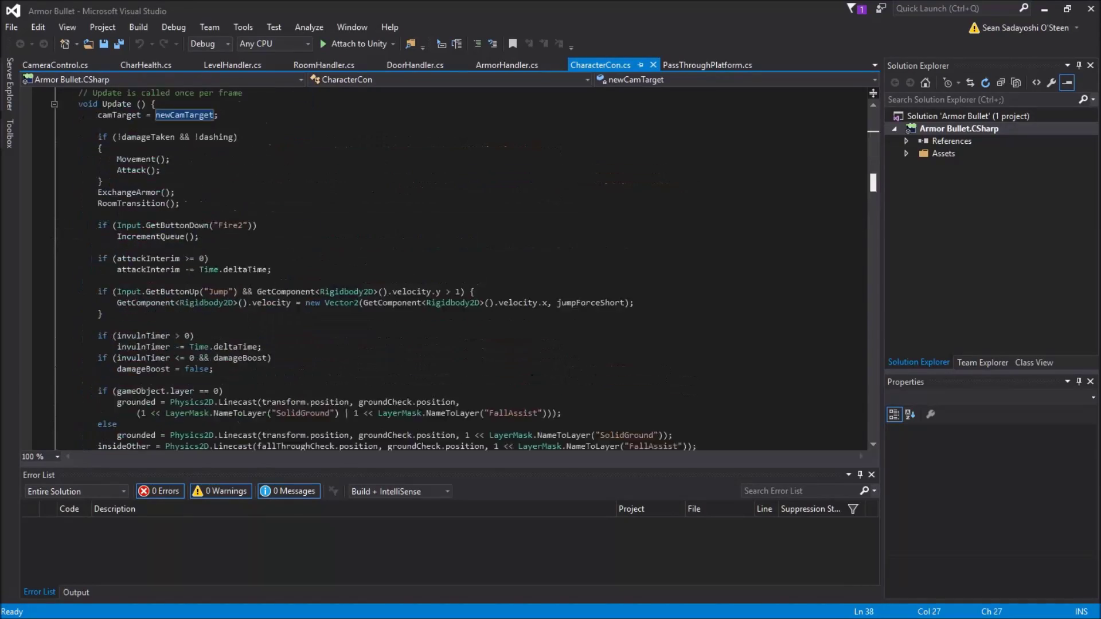
Declare the field 'private BoxCollider2D cameraBounds;' in CharacterCon.cs
type("private BoxCollider2D cameraBounds;")
scroll(444, 267, "down", 5)
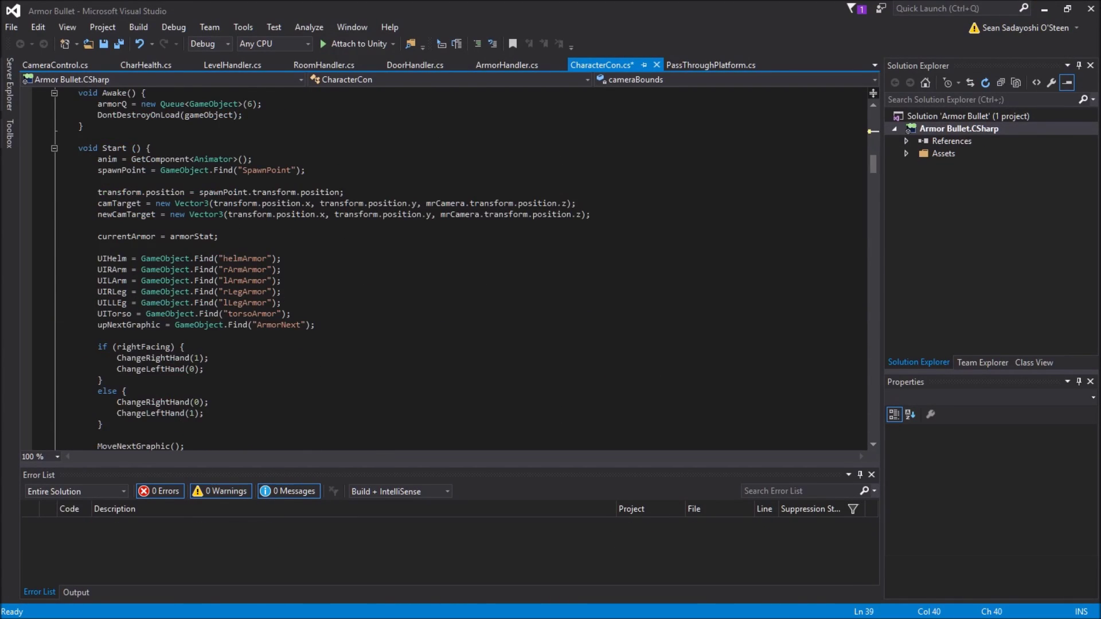
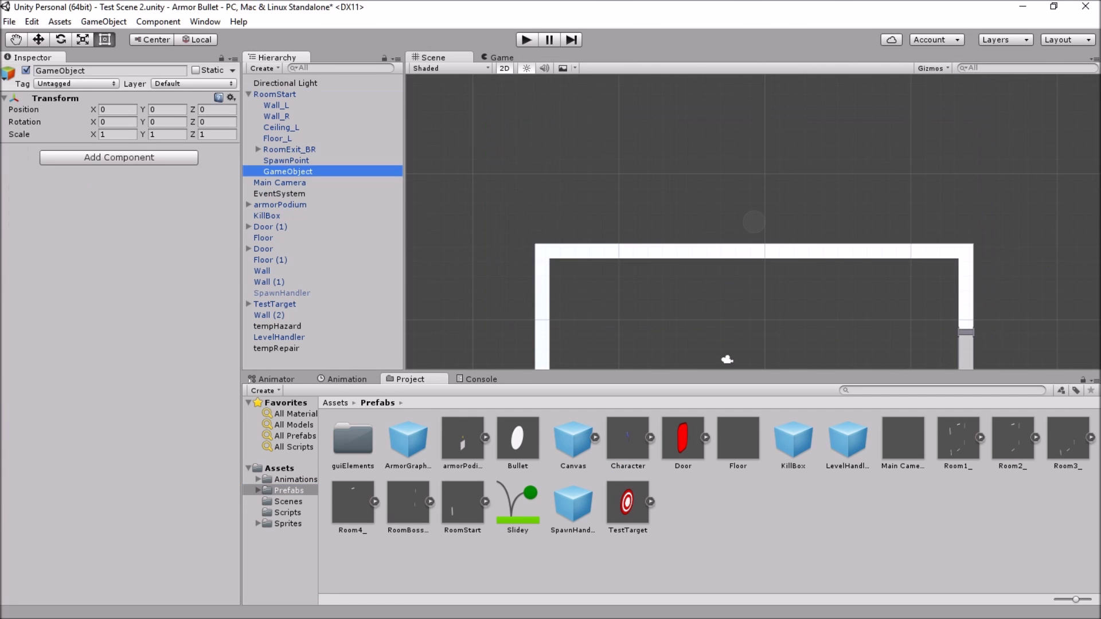
Size the CameraBounds Box Collider 2D to 30 × 13.5 with a Y offset of -8.25
type("30")
left_click(166, 216)
type("-8.25")
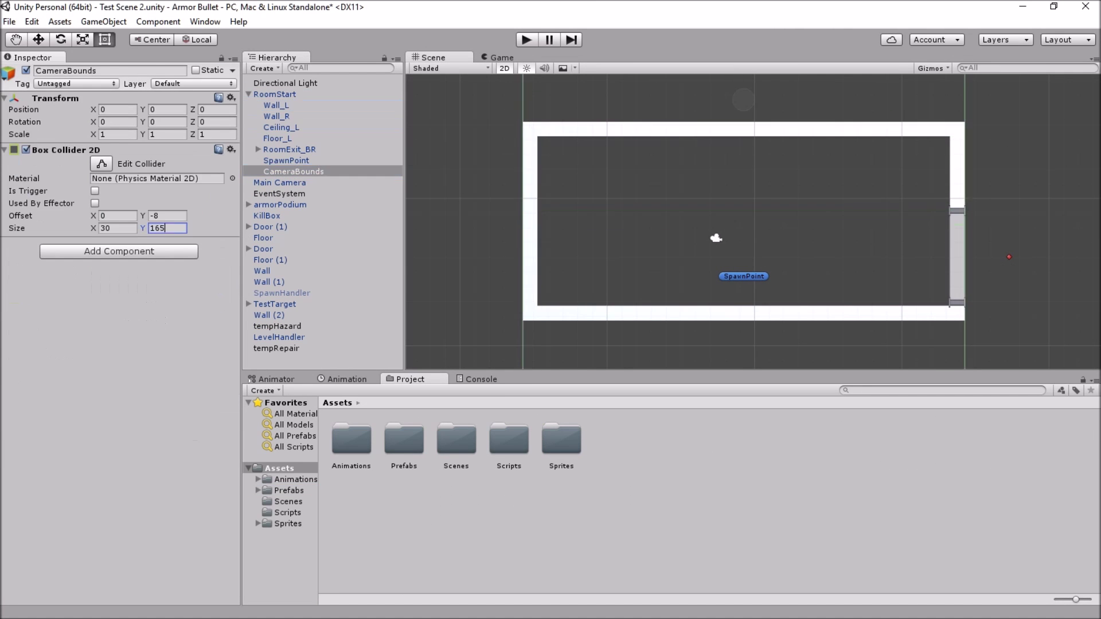
left_click(166, 228)
type("13.")
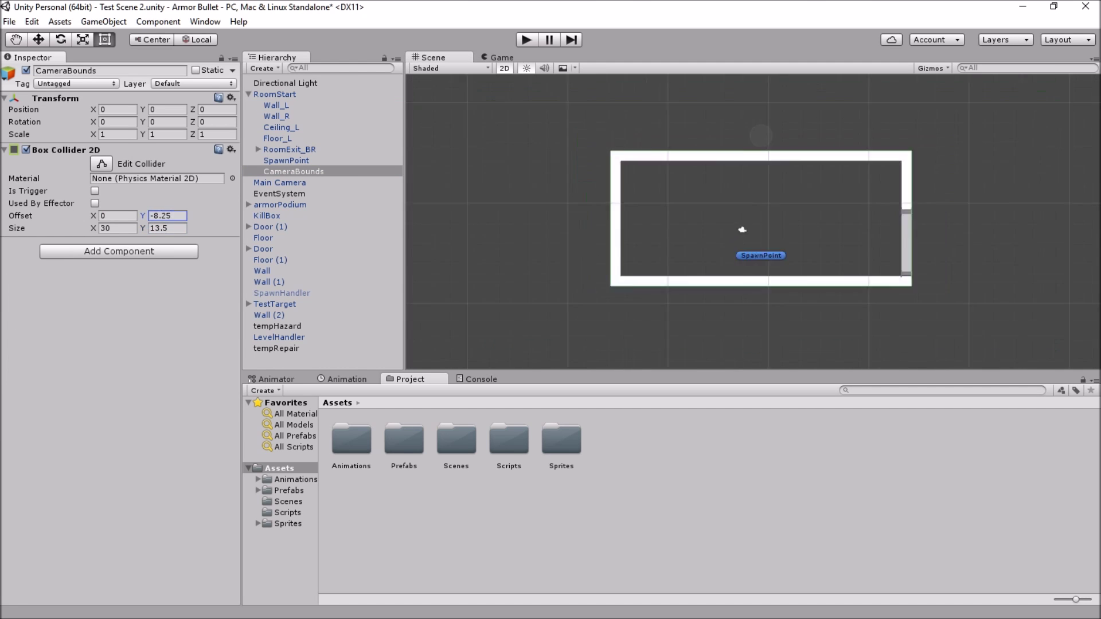
right_click(269, 95)
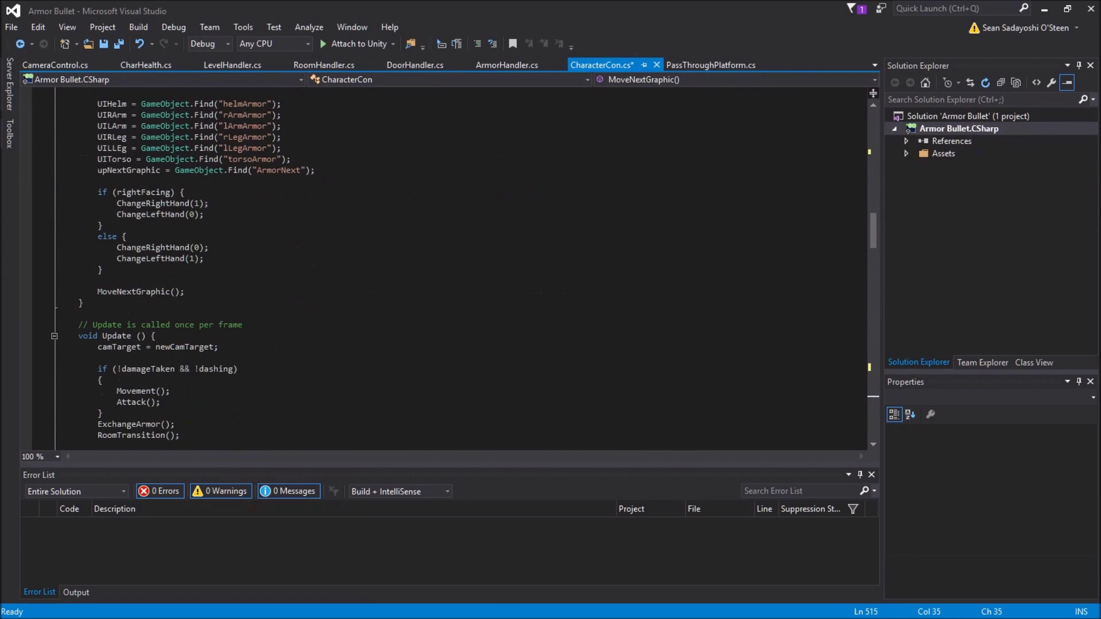
Declare camX and camY from the camera position above the if-block, under a '// Camera deal' comment
left_click(78, 291)
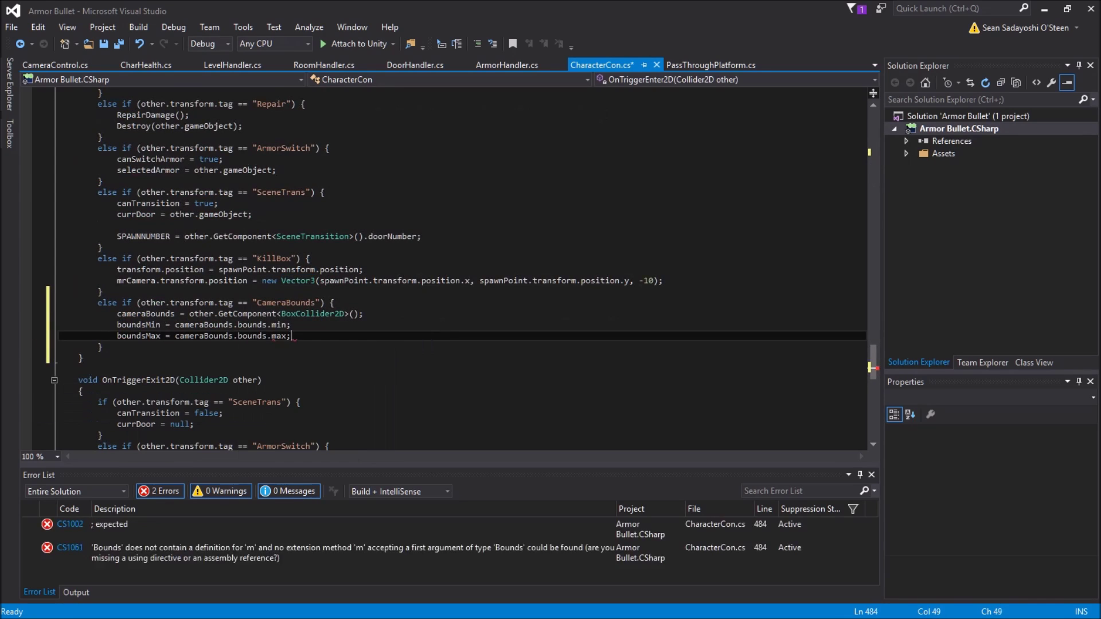
scroll(442, 270, "up", 20)
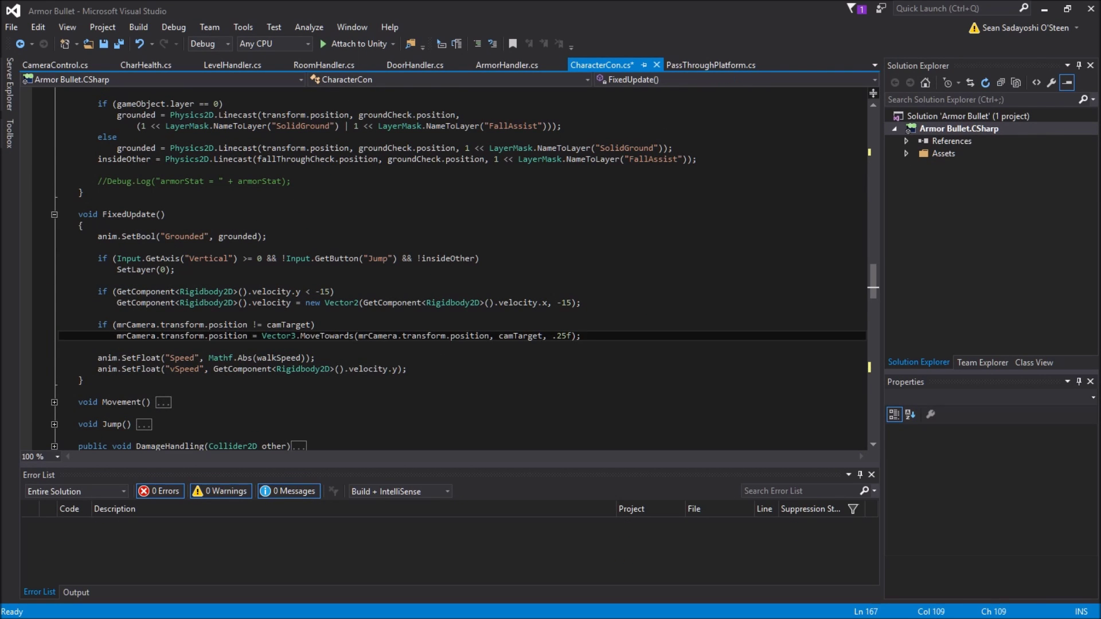
key("Return")
key("Return")
type("float camX = mrCamera.transform.position.x;")
key("Return")
type("float cam")
key("shift+Up")
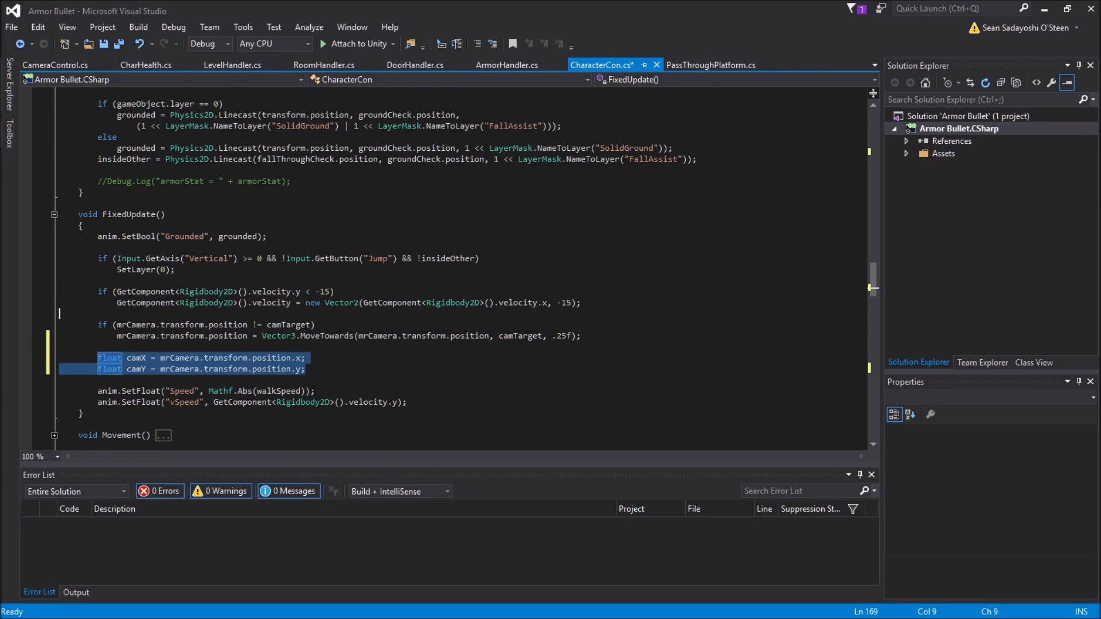
key("alt+Up")
key("alt+Up")
key("alt+Up")
key("Home")
key("Return")
key("Up")
type("// Camera deal ----------------------------")
key("Down")
key("Down")
key("Down")
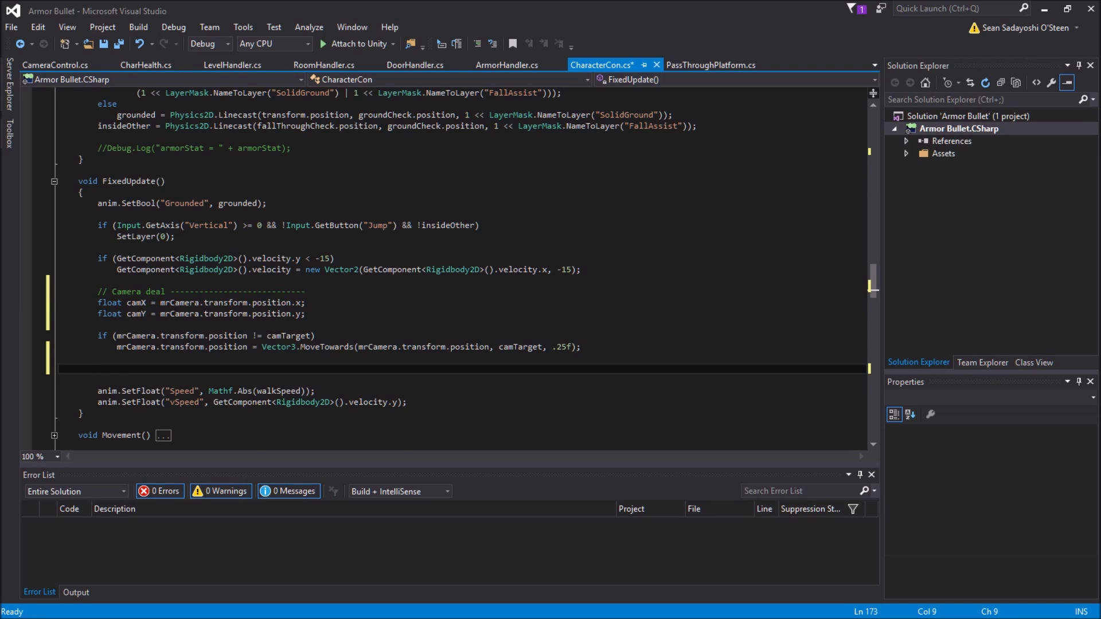
Compute cameraHalfWidth as the camera's orthographicSize times Screen.width / Screen.height
type("float cameraHalfWidth = mrCamera.GetComponent<>")
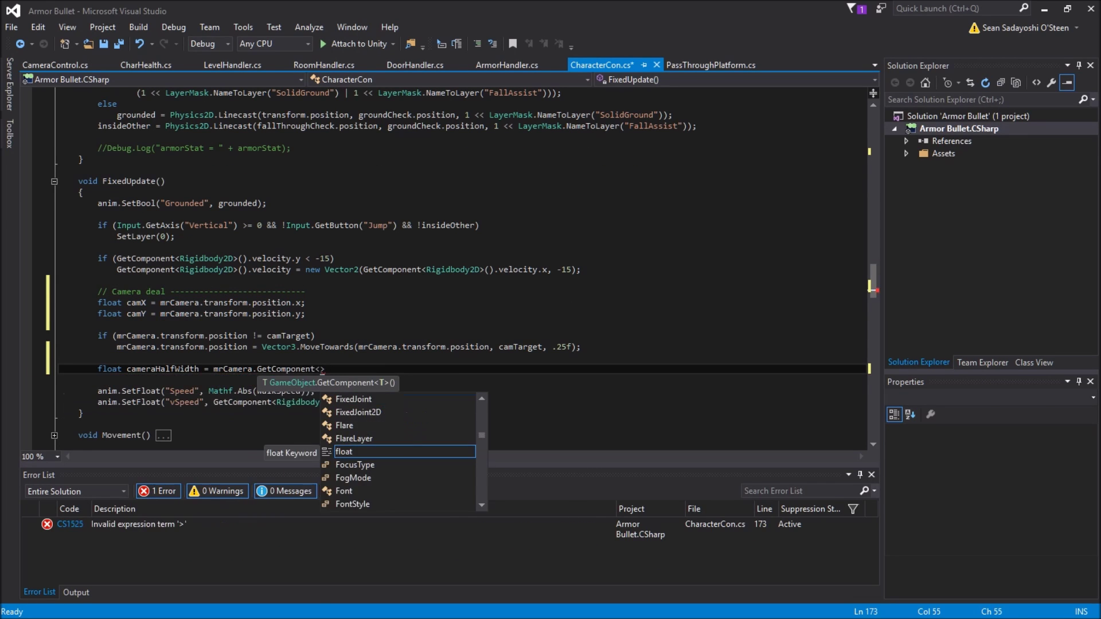
key("Left")
type("Camera")
key("Right")
type("().orthographicSize * (Screen.width / Screen.he")
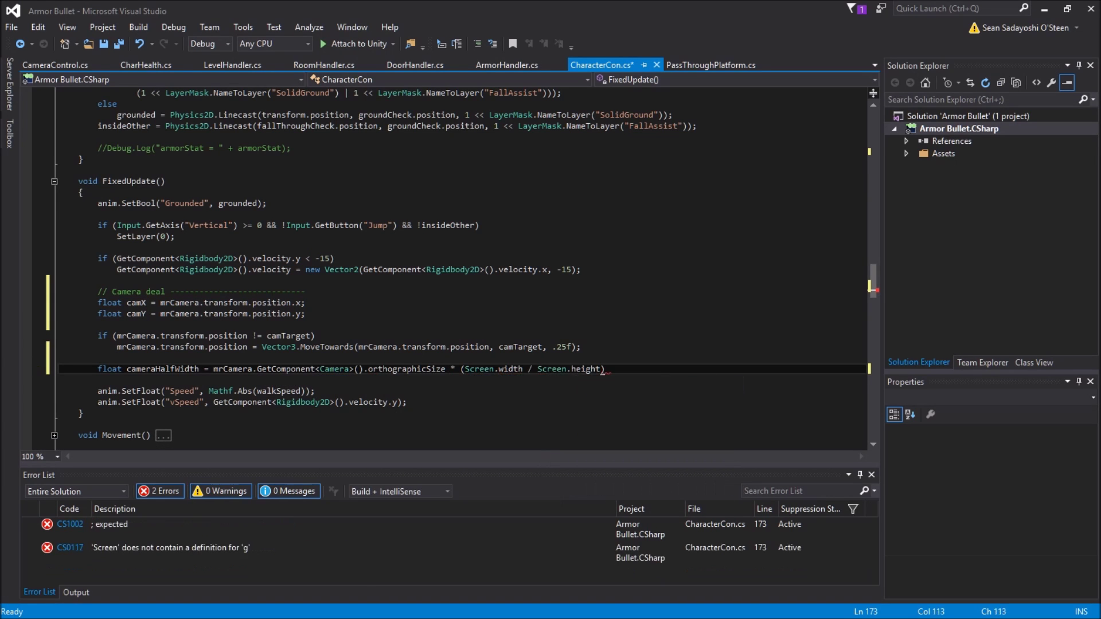
Clamp camX and camY between boundsMin and boundsMax, then apply them as the camera's new position
key("Return")
type("camX = Mathf.Clamp(camX, boundsMin.x + cameraHalfWidth, boundsMax.x - cameraHalfWidth")
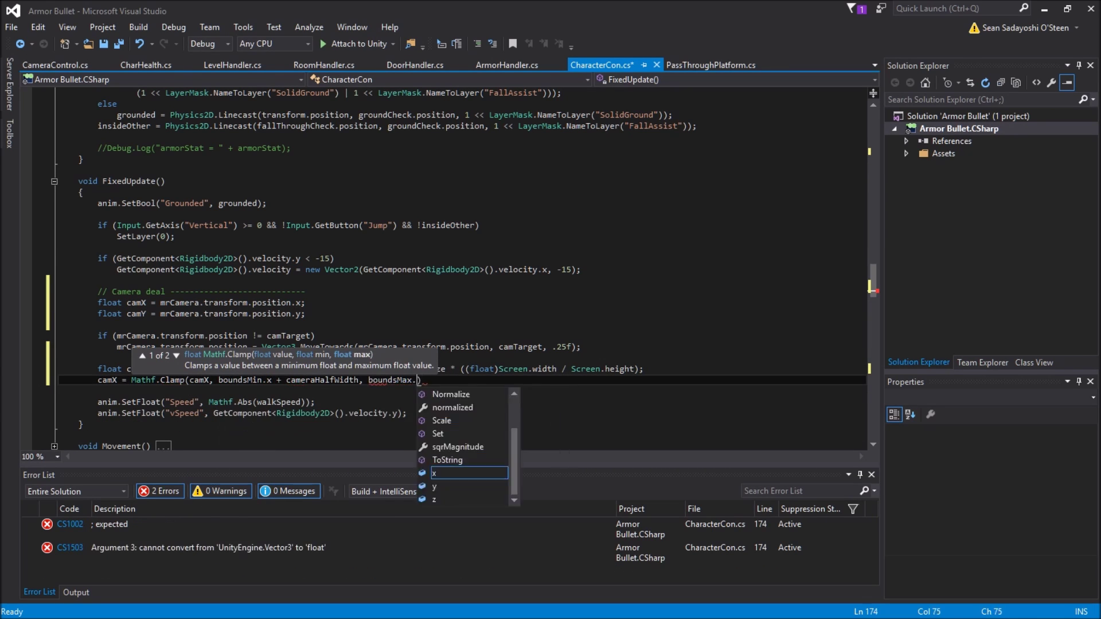
type(");")
key("Return")
type("camY = Mathf.Clamp(camY, boundsMin.y + mrCamera.GetComponent<Camera>().orthographicSize, boundsMax - mrCamera.GetComponent<Camera>().orthographicSize;.y")
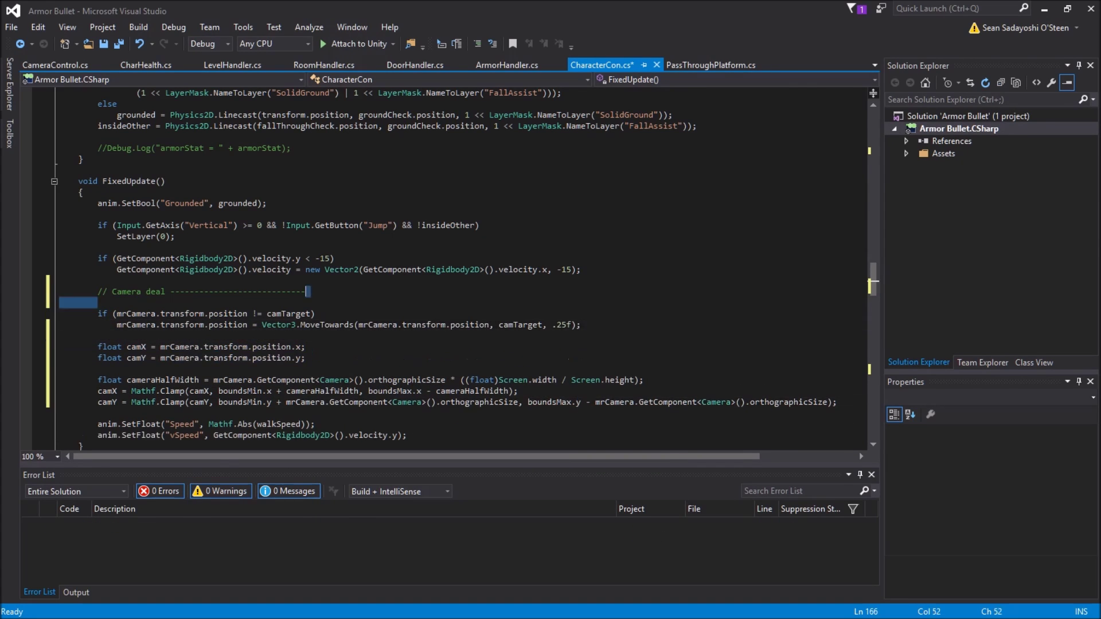
key("Return")
type("mrCamera.transform.position = new Vector3(camX, camY,")
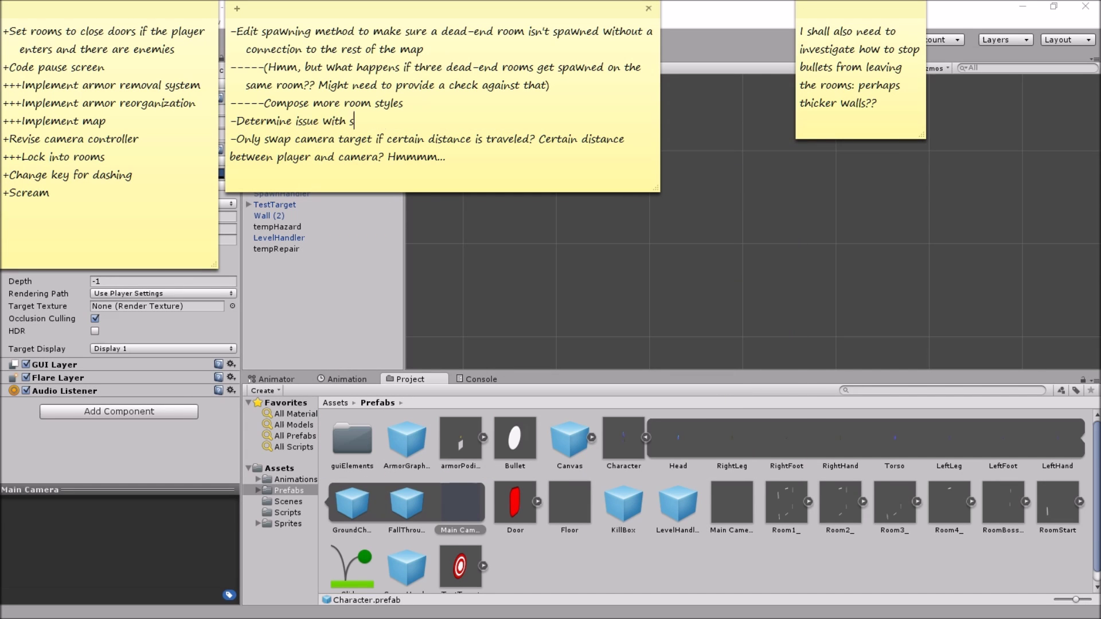
Complete the note with 'the size of the bounding boxes on the rooms?'
type("the size of the bounding boxes on the")
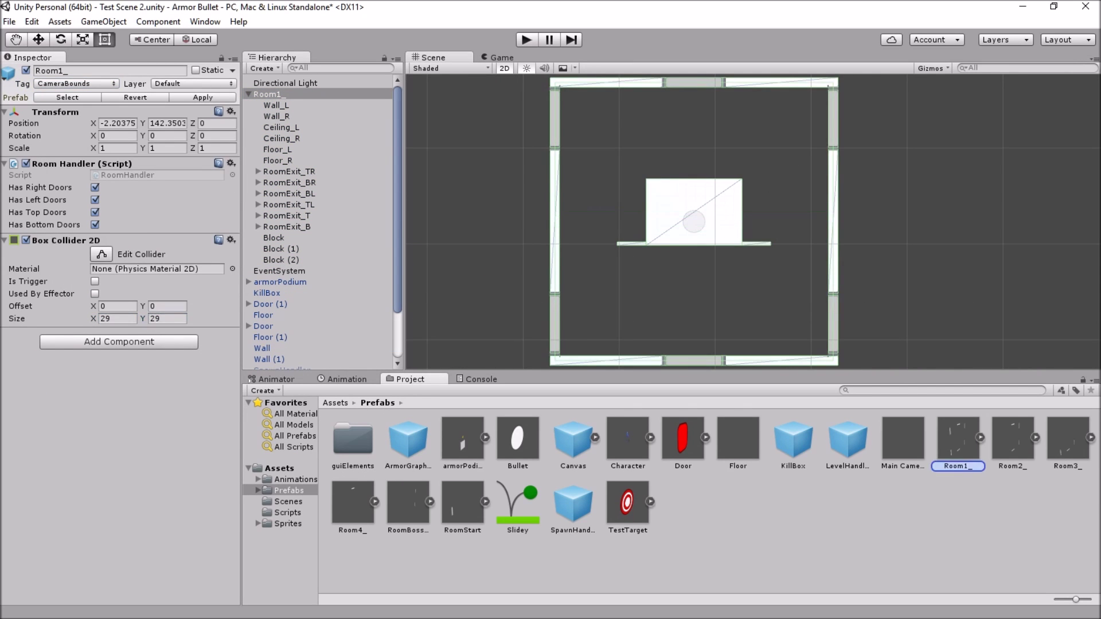
Delete Room2_'s CameraBounds child, remove the Room2_ instance from the scene, and select its prefab
right_click(296, 252)
left_click(331, 324)
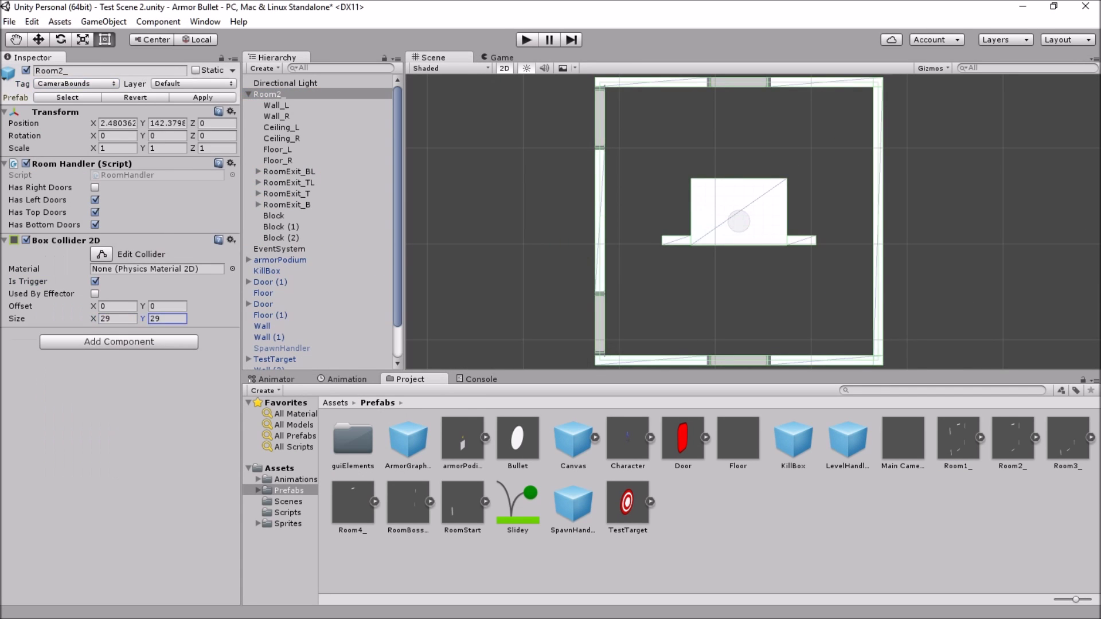
key("Delete")
left_click(1013, 442)
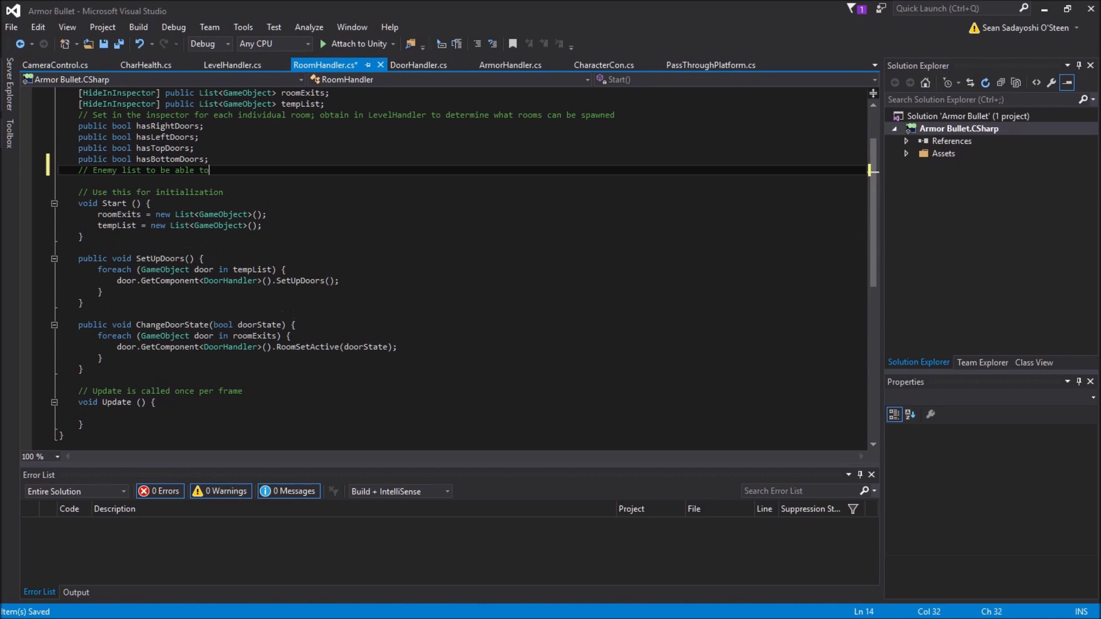
Finish the 'doors should close' comment and declare 'public List<GameObject> enemyList', initialised as a new list
type("doors should close")
key("Return")
type("public List<GameObject> enemyList;enemyList = new List<GameObject>();")
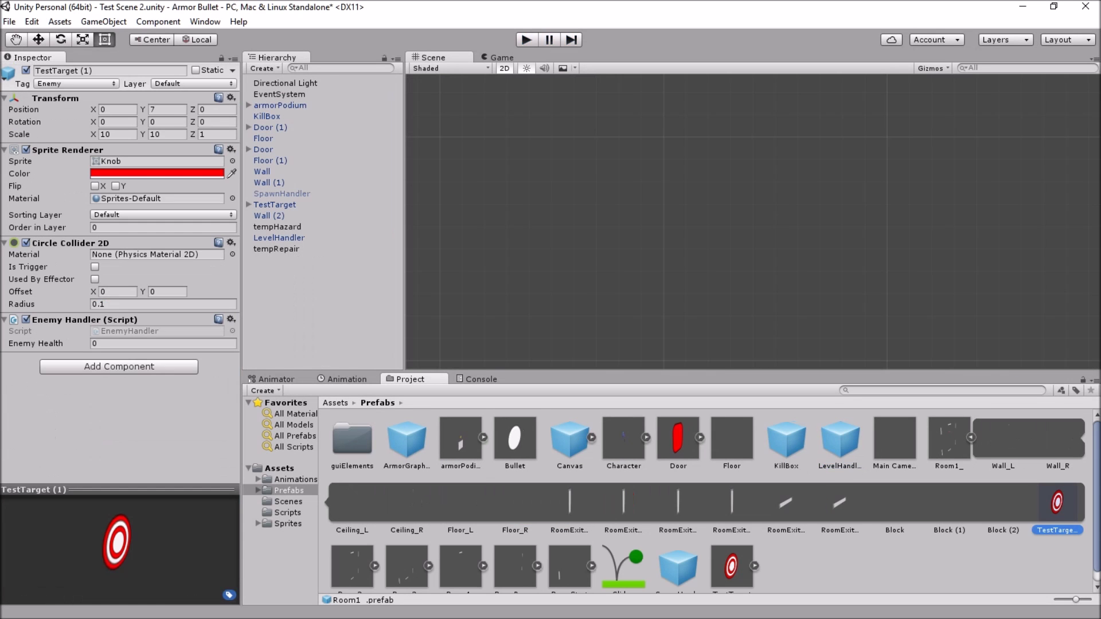
Inspect the Room1_ prefab's settings during the play-test
left_click(949, 439)
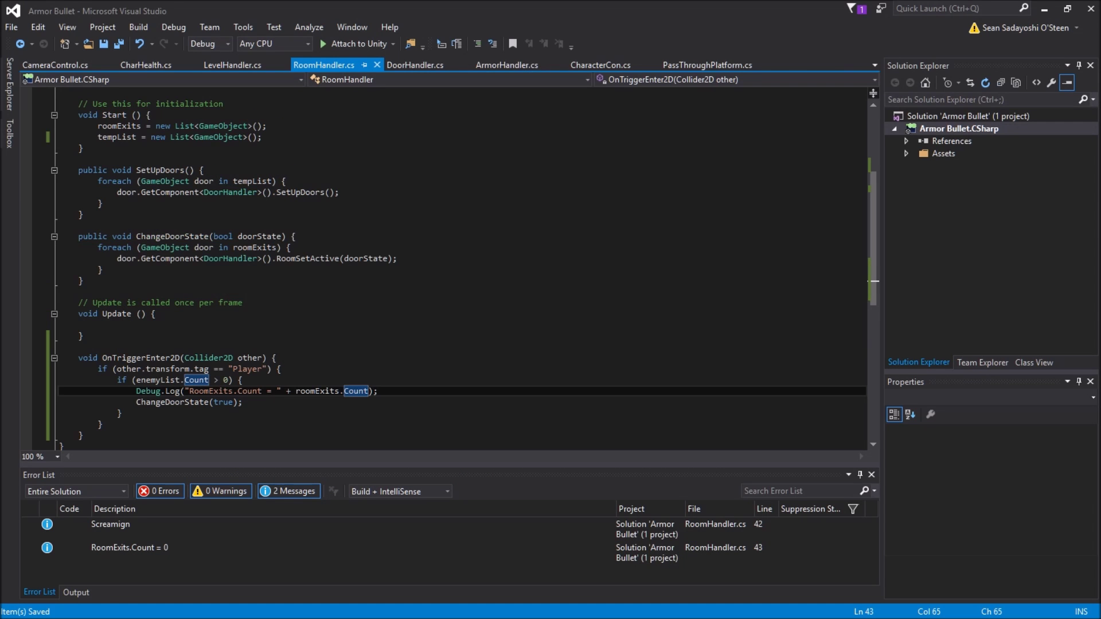
Note that deactivated doors leave the roomExits list and can't be reactivated, then move the note aside
type("they're removed from the roomExits list, which means I can't reactivate them from the RoomHandler script...")
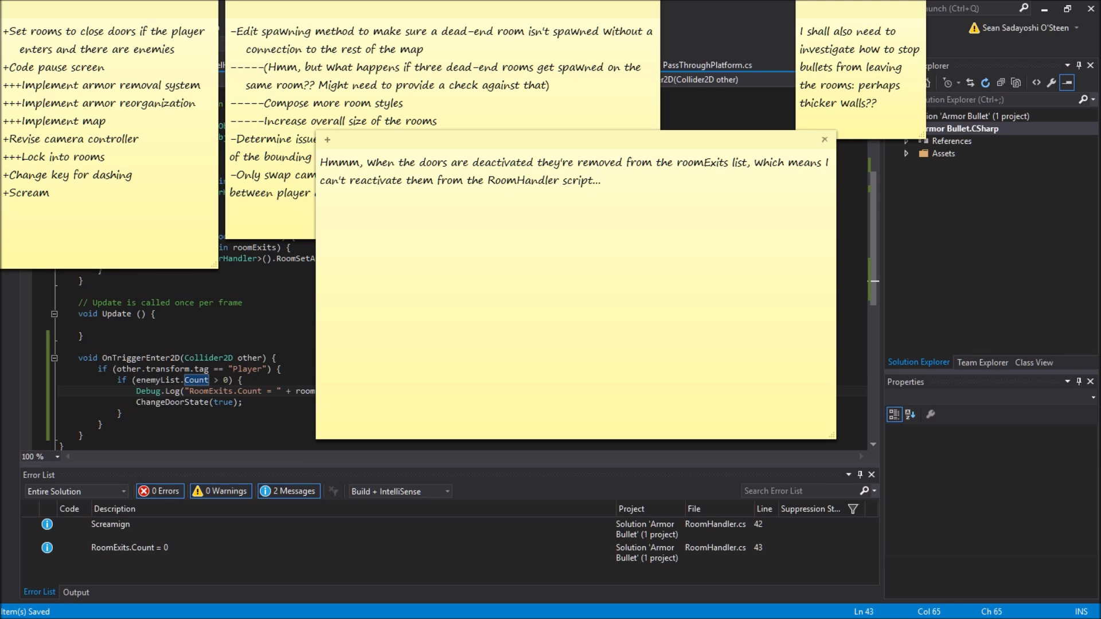
left_click_drag(574, 139, 556, 250)
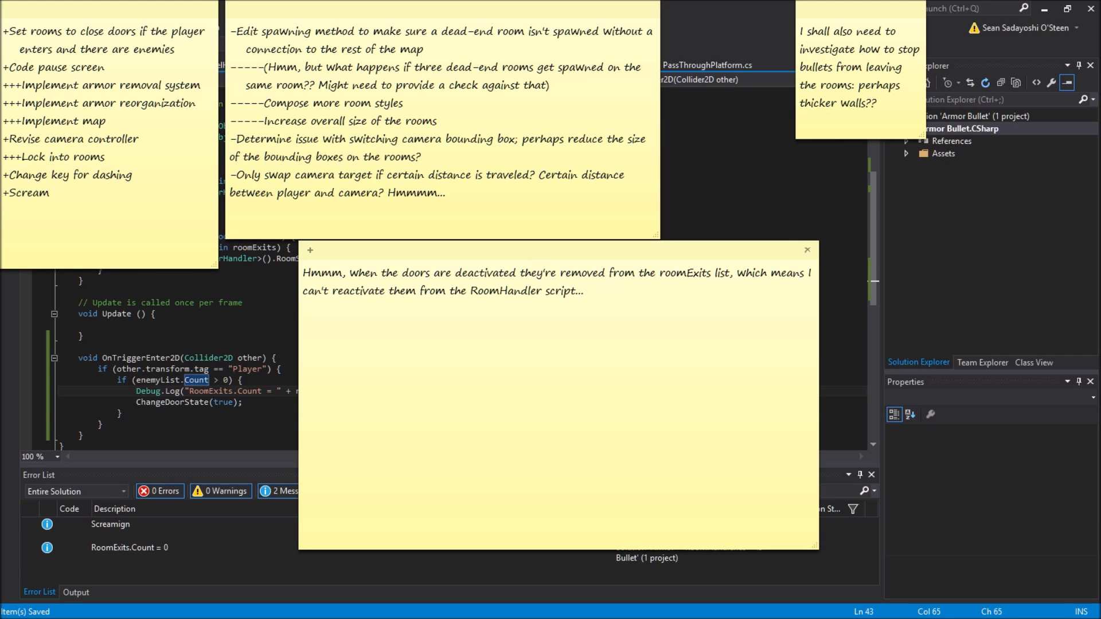